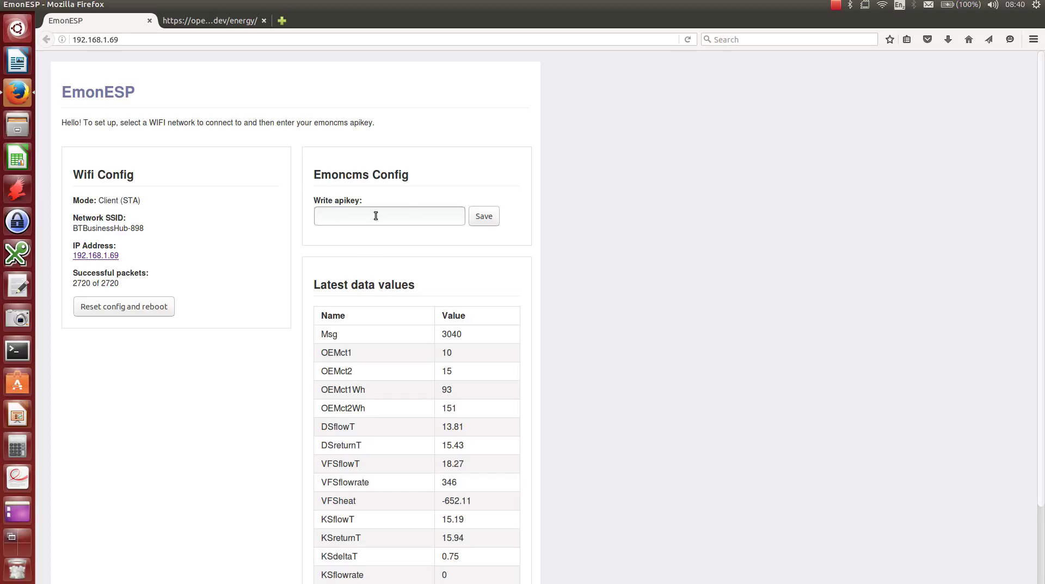
Open the emoncms registration form and enter a username for the new account.
click(204, 20)
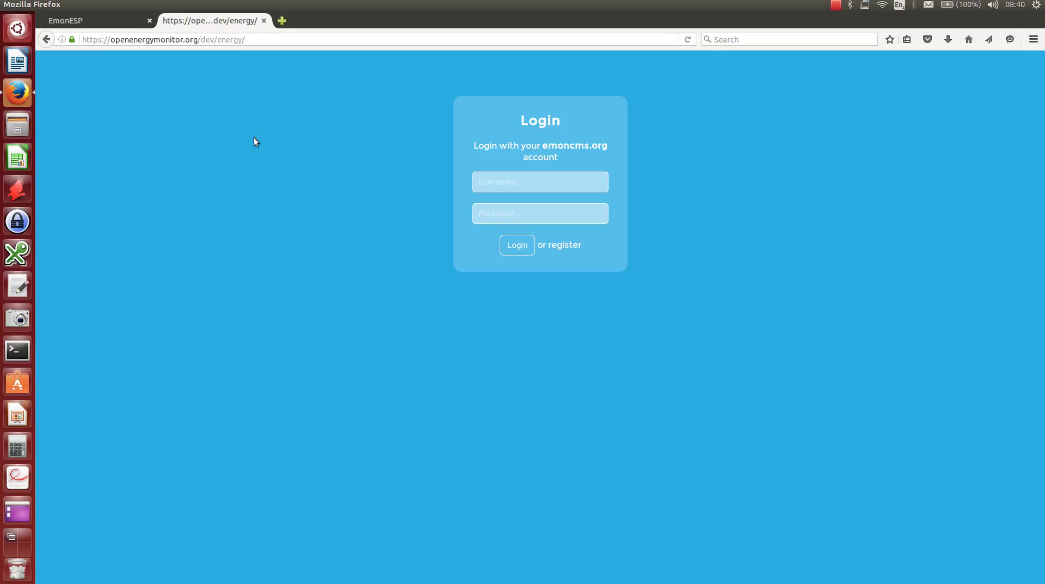
click(560, 246)
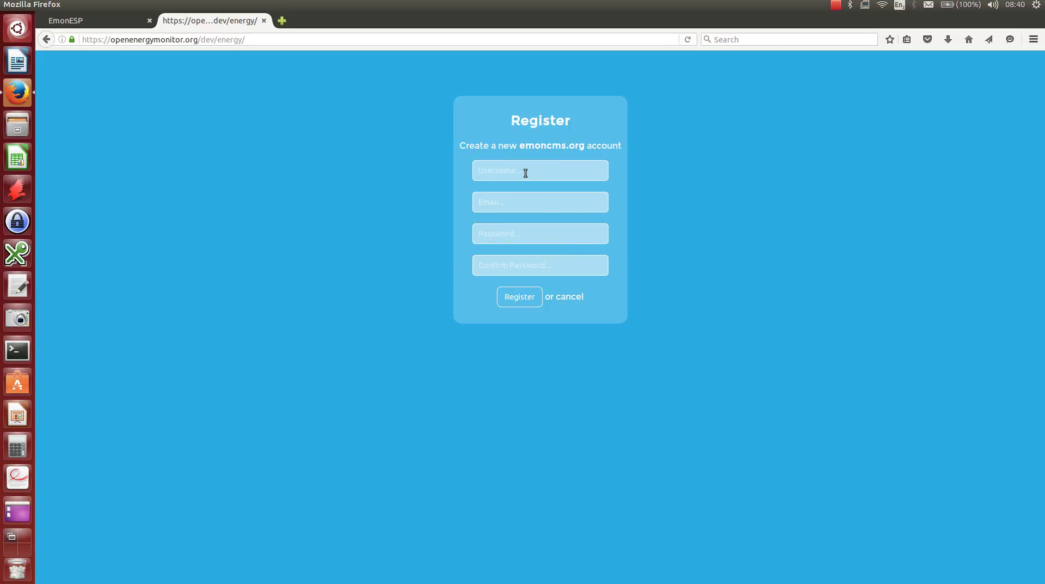
click(522, 170)
text(heat)
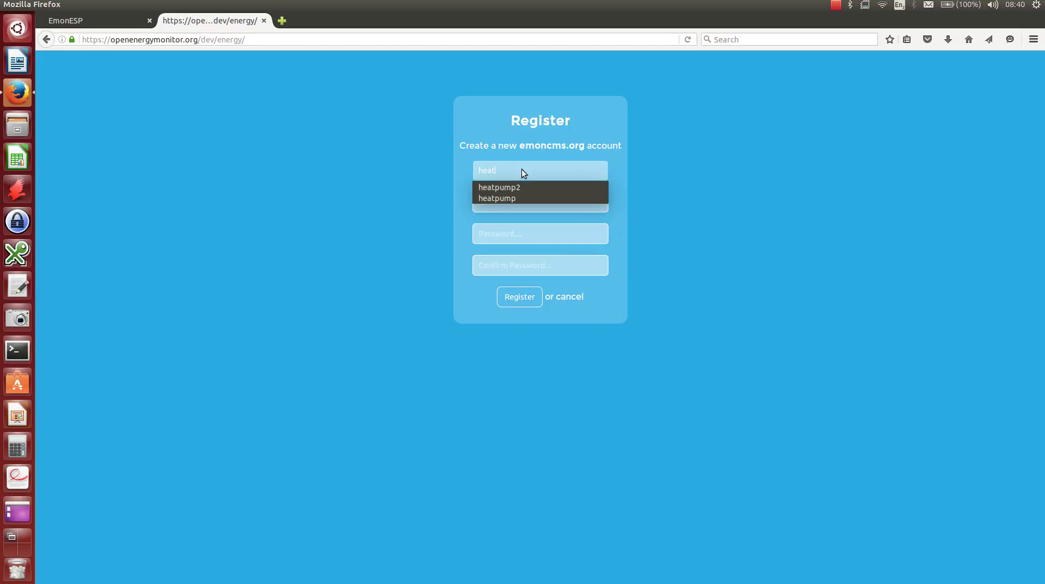
text(pumpmonitor)
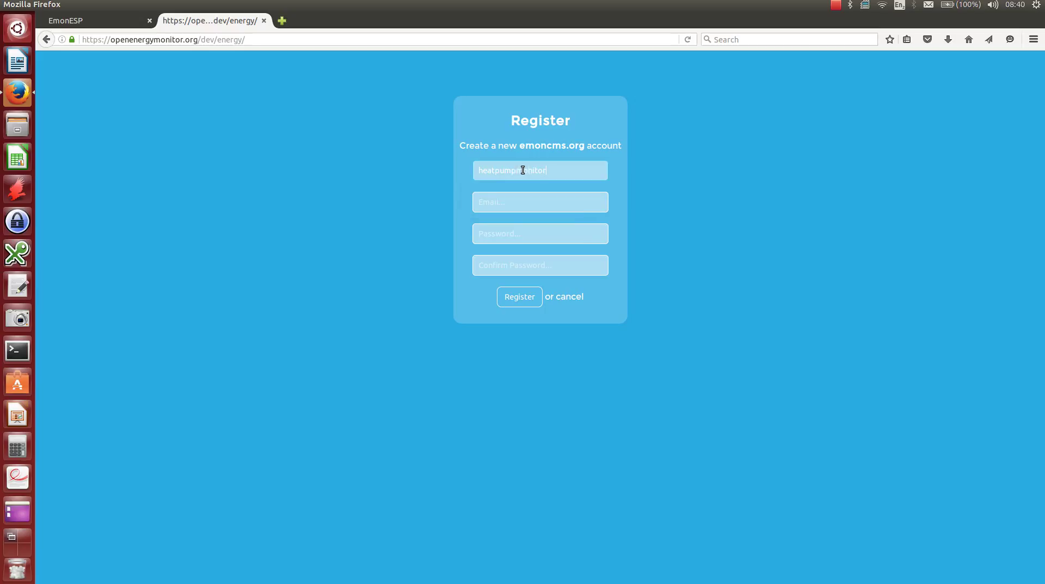
double_click(523, 170)
Fill in the e-mail, reuse the username as password and confirmation, register, and select the API key.
click(513, 203)
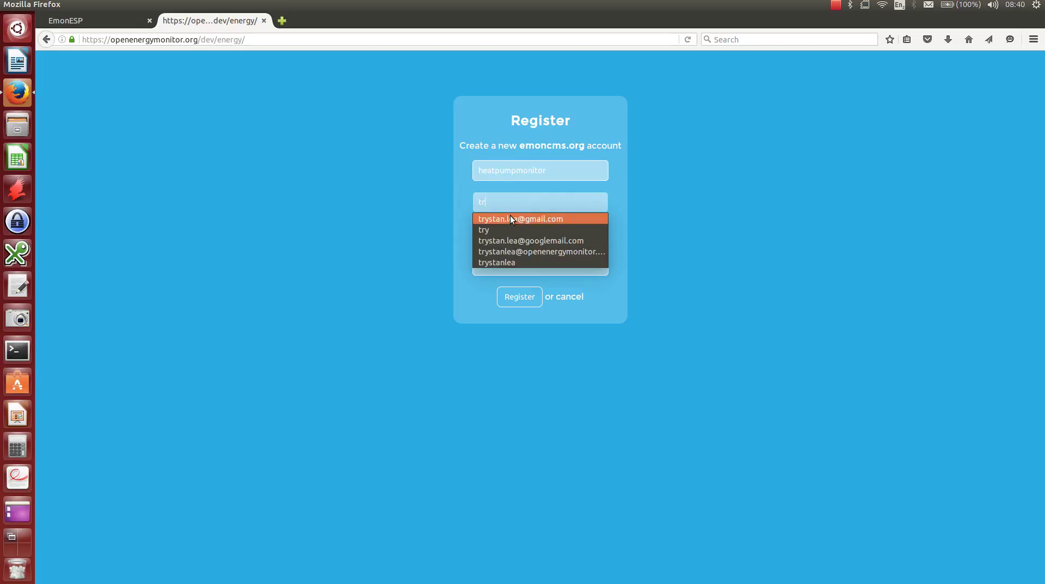
click(510, 214)
click(498, 171)
double_click(498, 172)
key(ctrl+c)
click(493, 238)
key(ctrl+v)
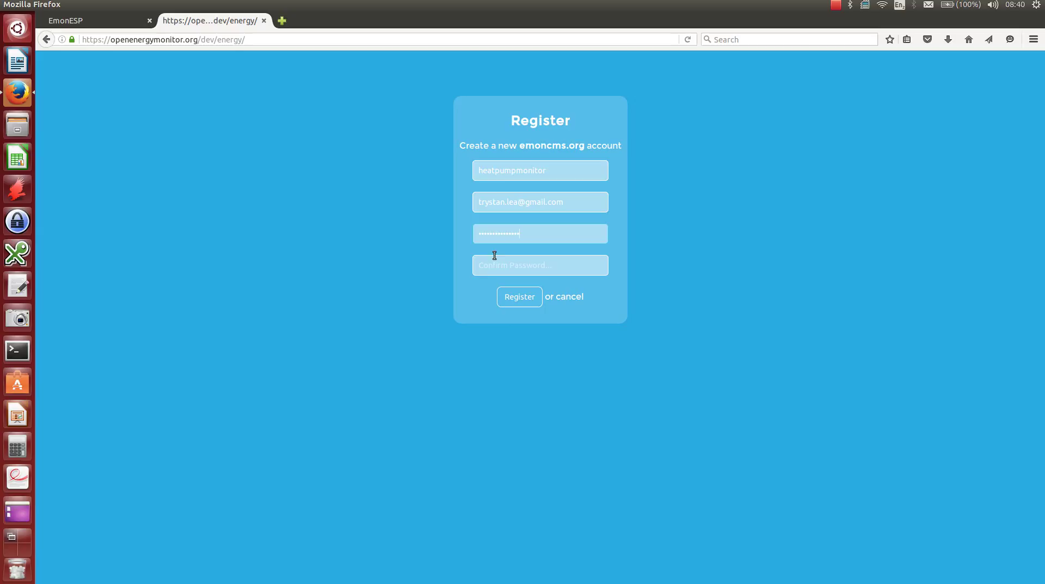
click(493, 264)
key(ctrl+v)
click(503, 292)
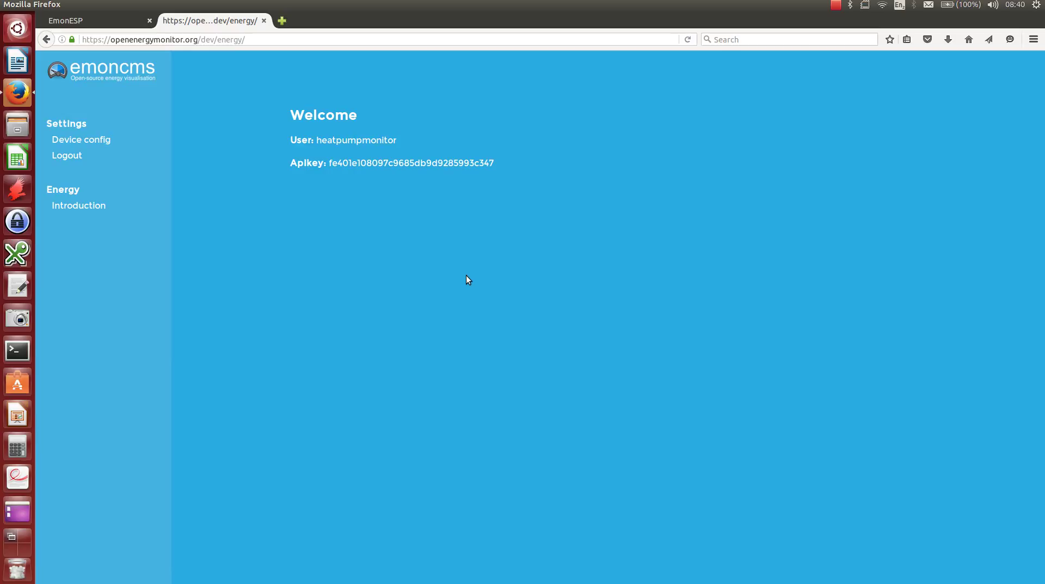
double_click(412, 163)
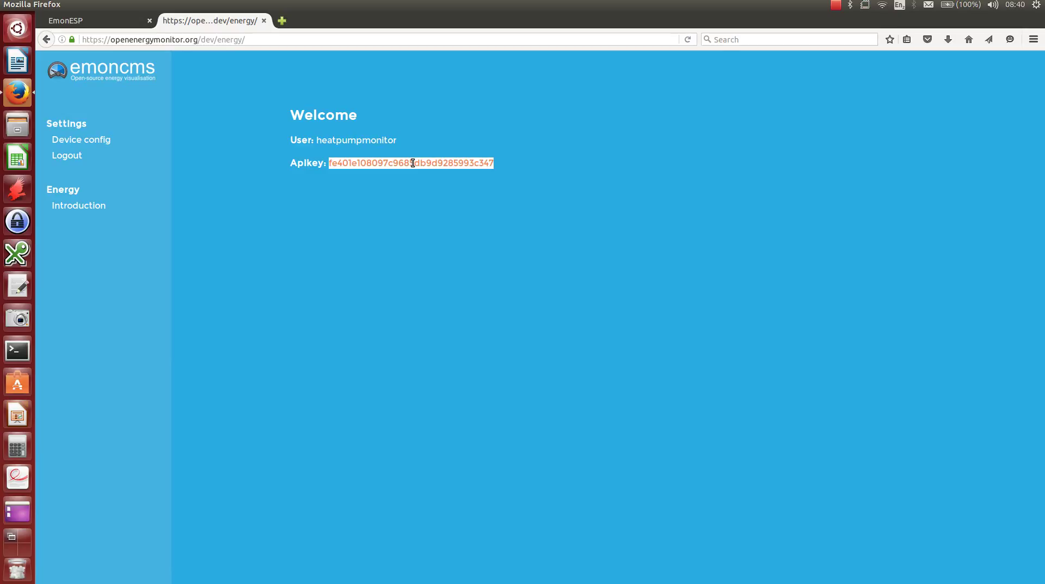
Paste the API key into EmonESP's write apikey field, save, and return to emoncms.
click(103, 18)
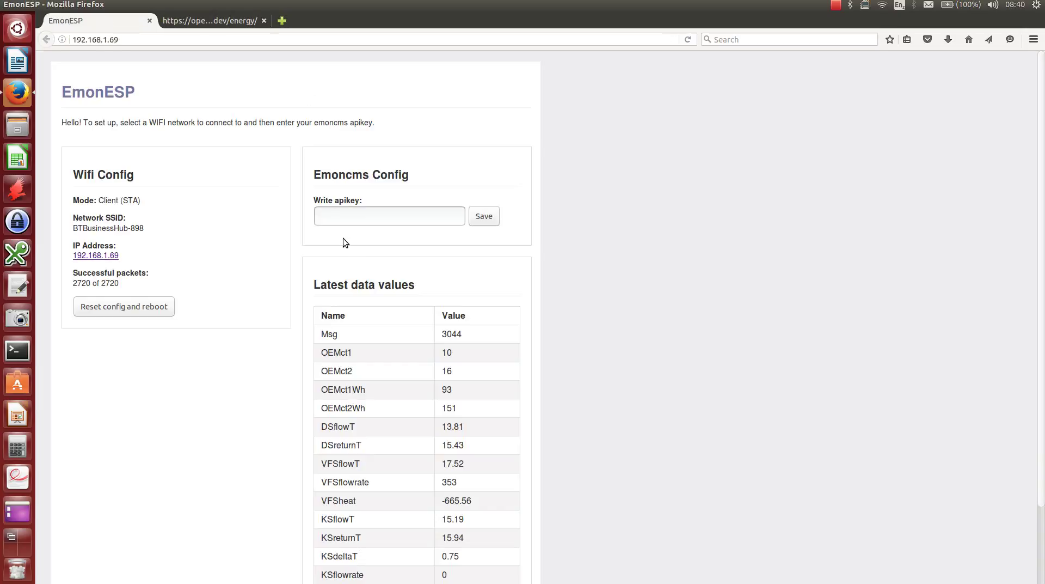
key(ctrl+v)
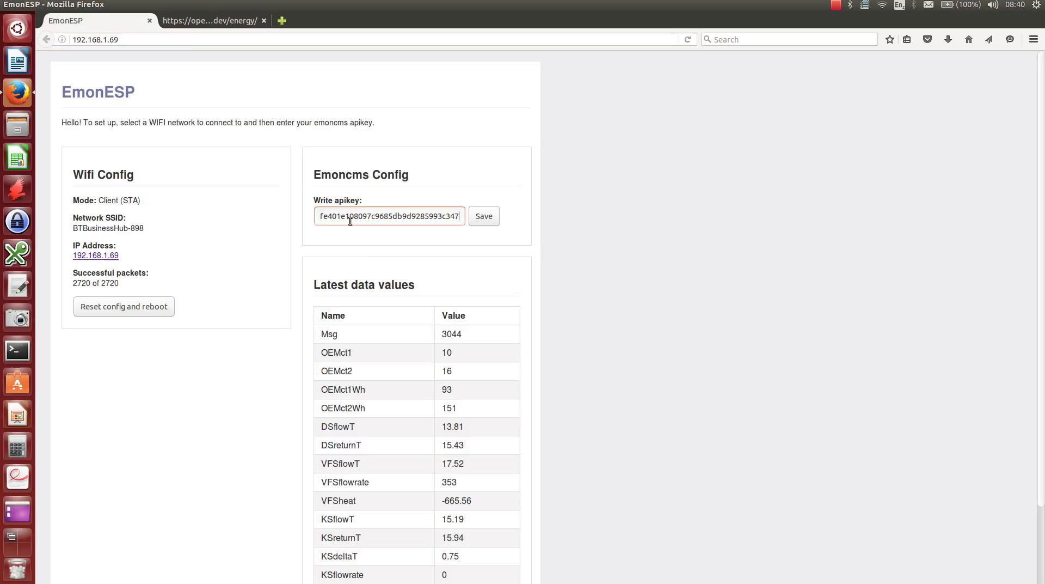
click(483, 217)
click(231, 22)
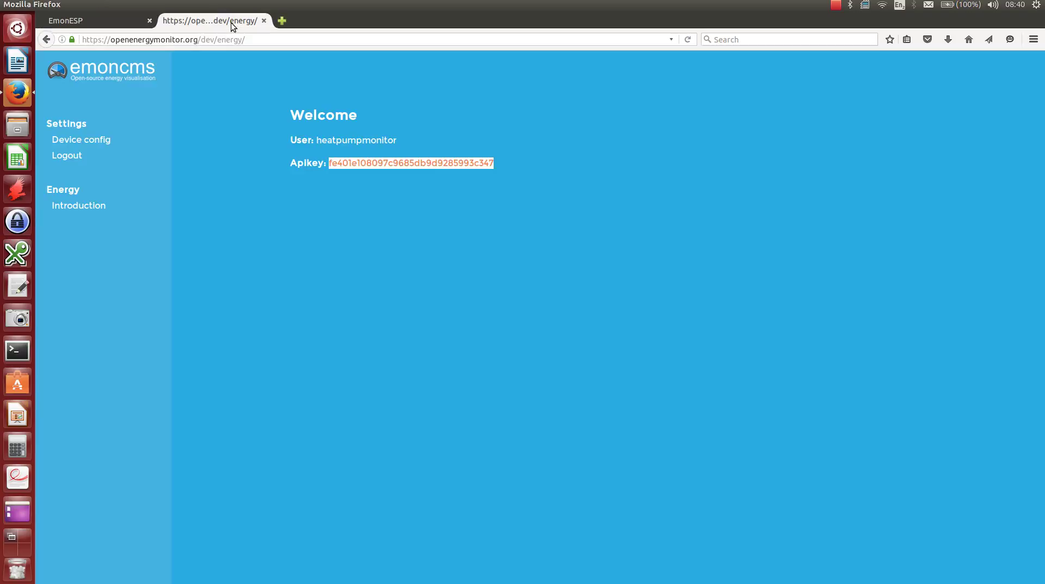
click(231, 125)
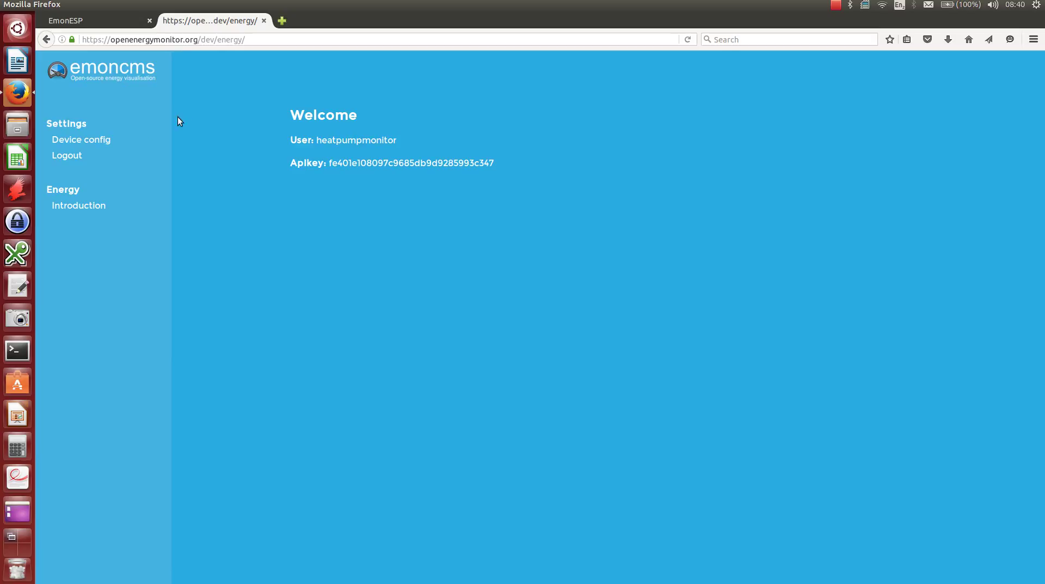
In Device config, select the OEM CT1 + Kamstrup 402 MBUS option for the Heatpump Monitor.
click(98, 144)
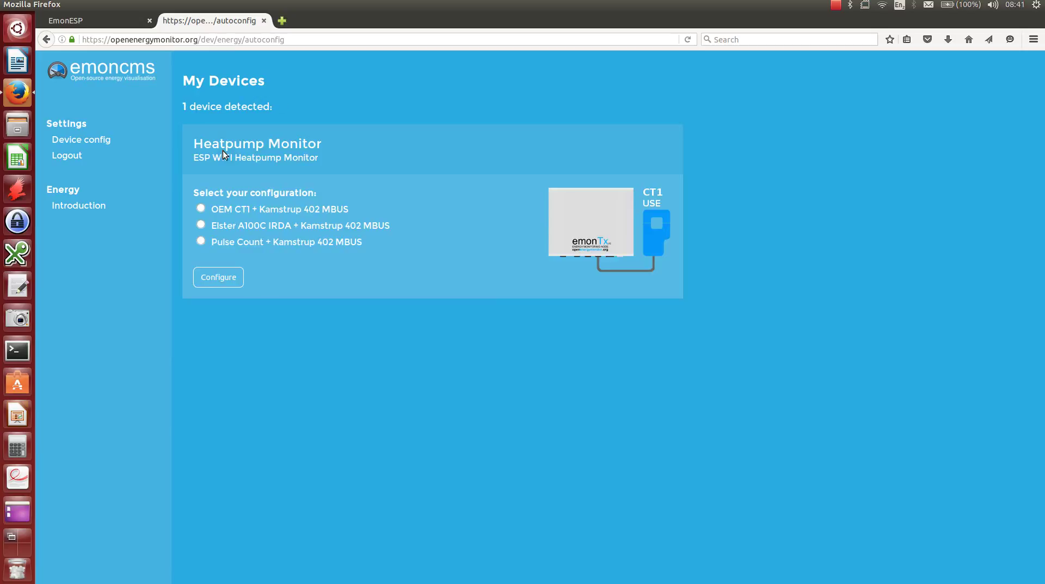
click(200, 208)
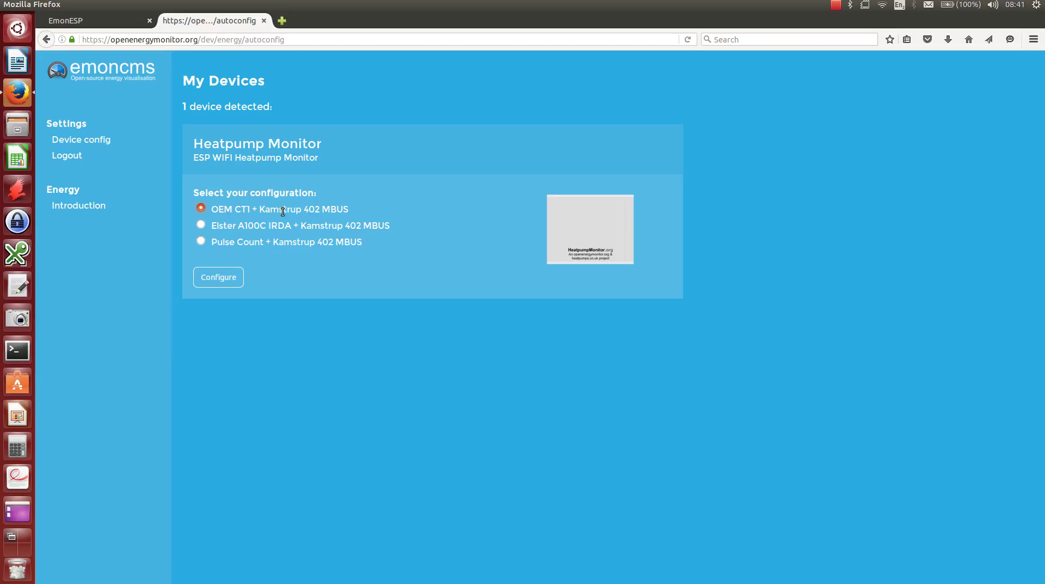
Apply the OEM CT1 + Kamstrup 402 MBUS configuration to the Heatpump Monitor.
click(225, 278)
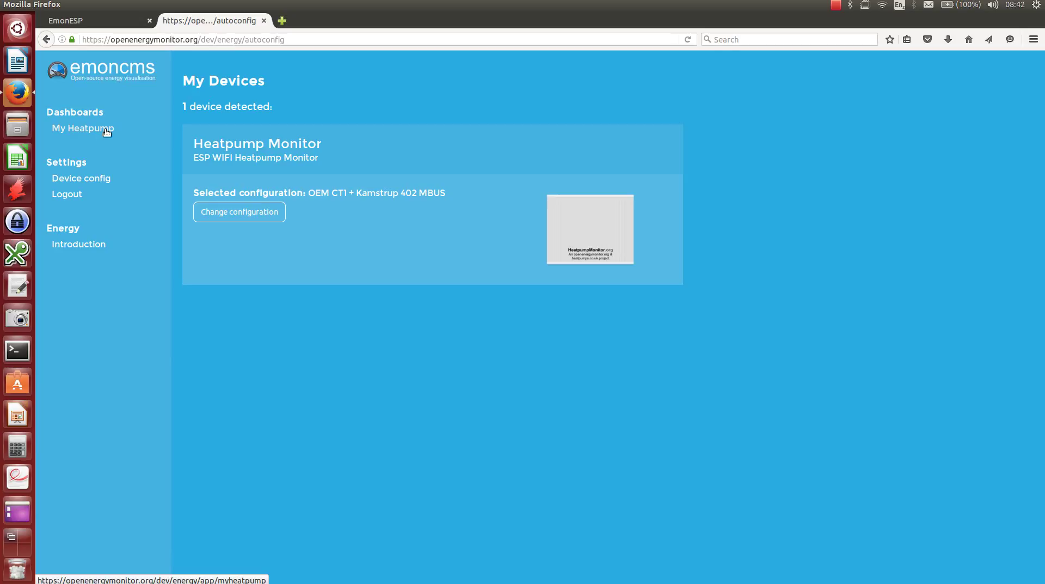
Open the My Heatpump dashboard to see the live 10W power and 15.2°C flow readings.
click(77, 134)
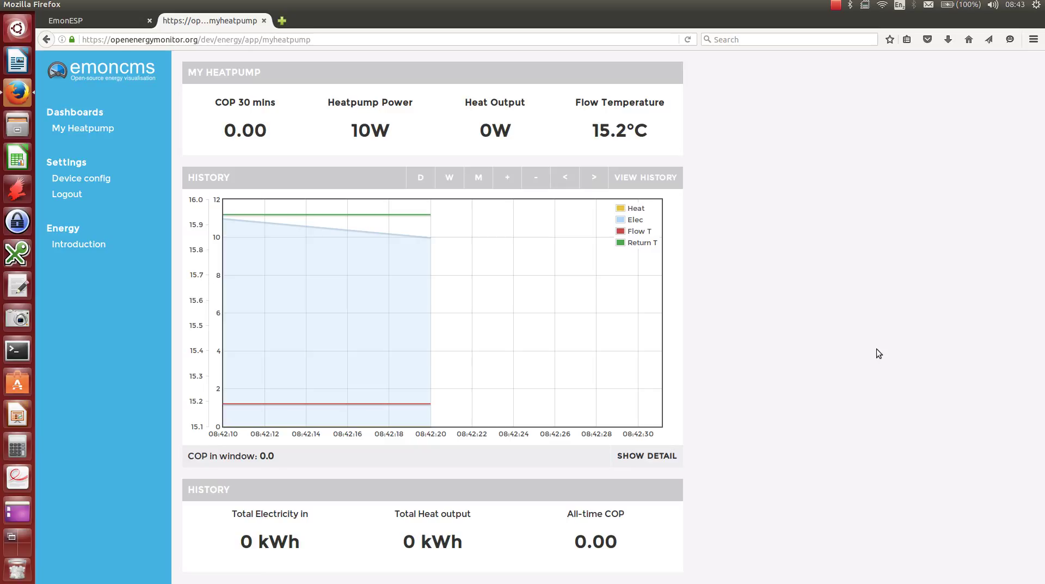
Log out and choose a saved username on the emoncms login form.
click(79, 199)
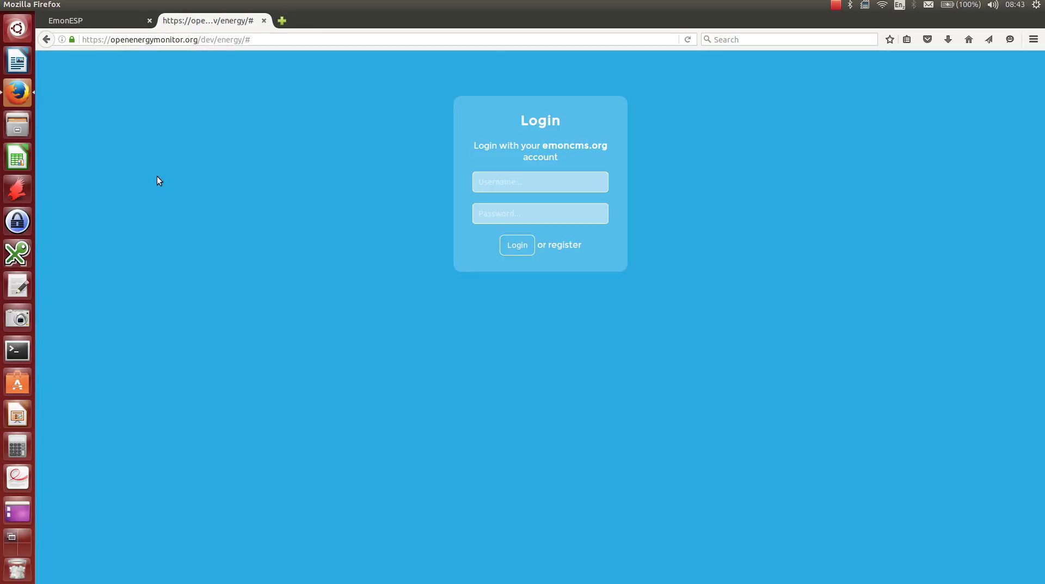
click(522, 183)
click(522, 184)
click(521, 184)
text(trysta)
key(Down)
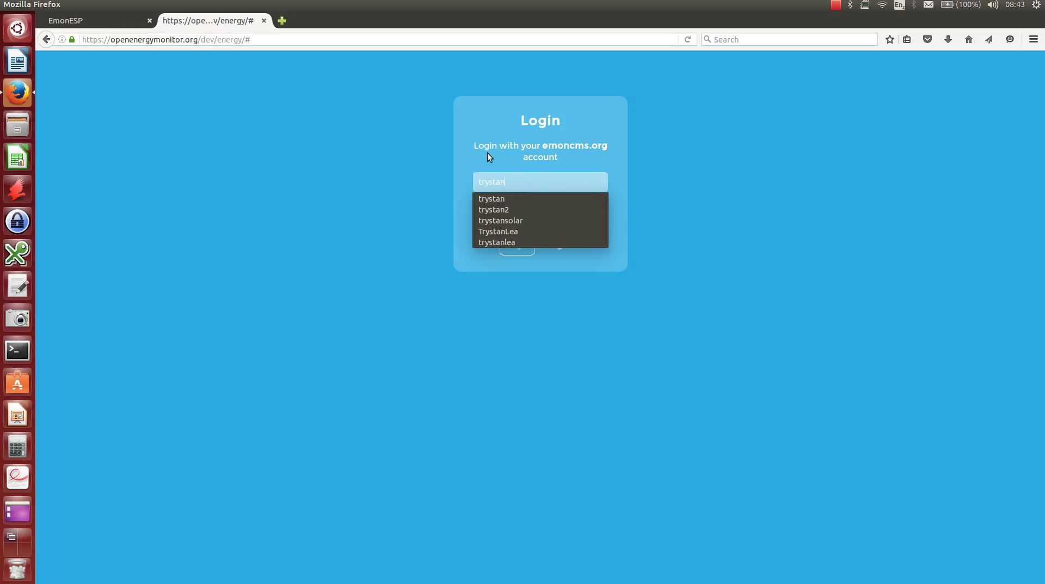
key(Return)
Enter the password, log in, and open the account's My Heatpump dashboard.
click(488, 213)
text(••)
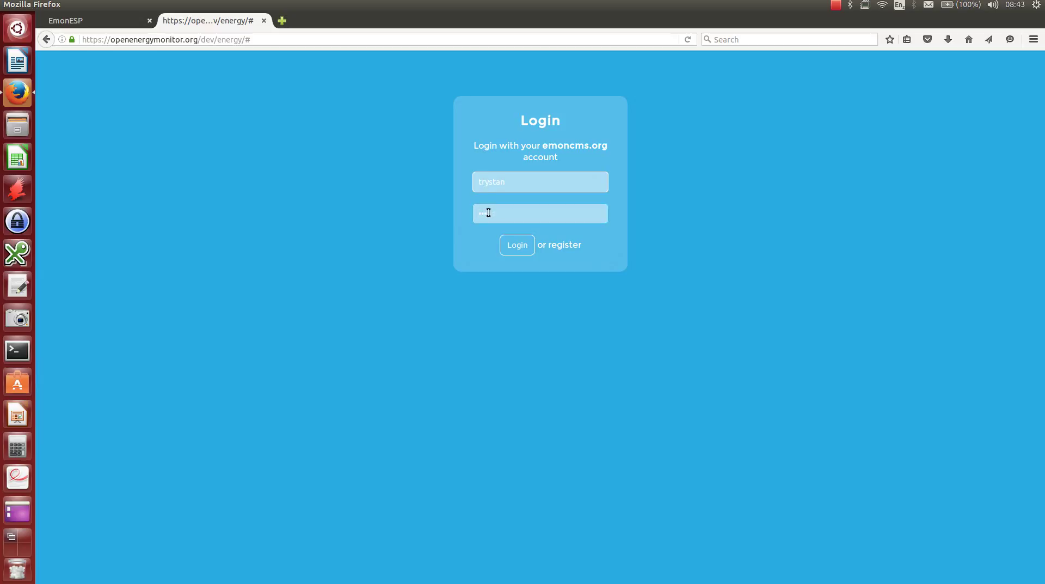
click(507, 244)
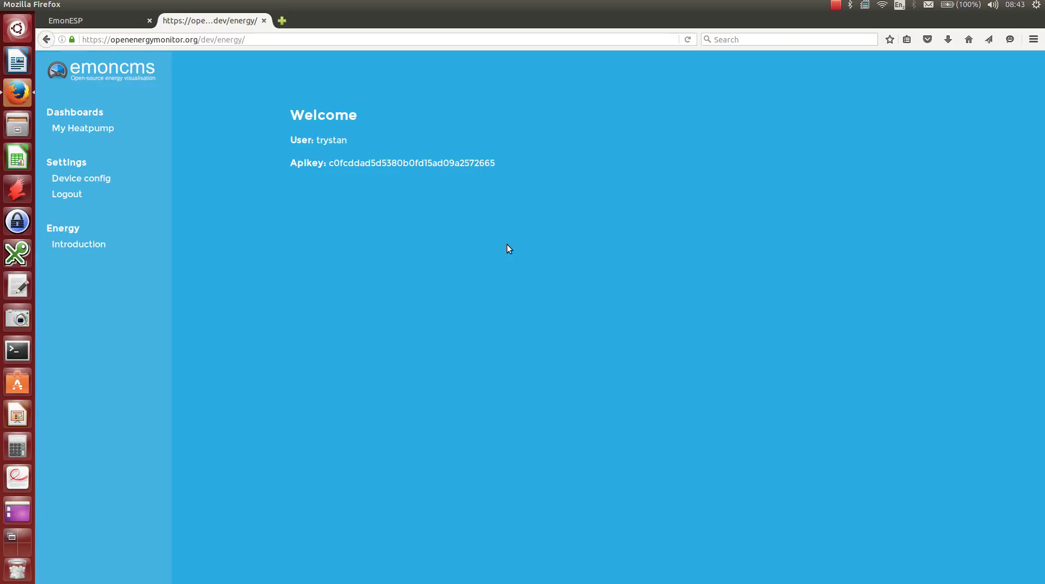
click(95, 131)
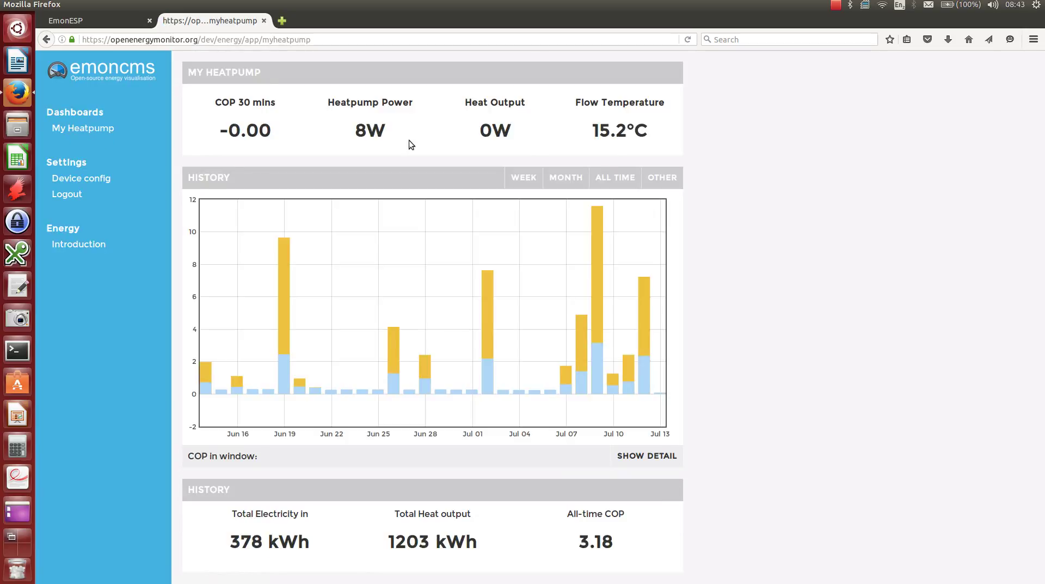
Show the ALL TIME daily history and zoom the chart to Jun 23 – Jul 13.
click(601, 177)
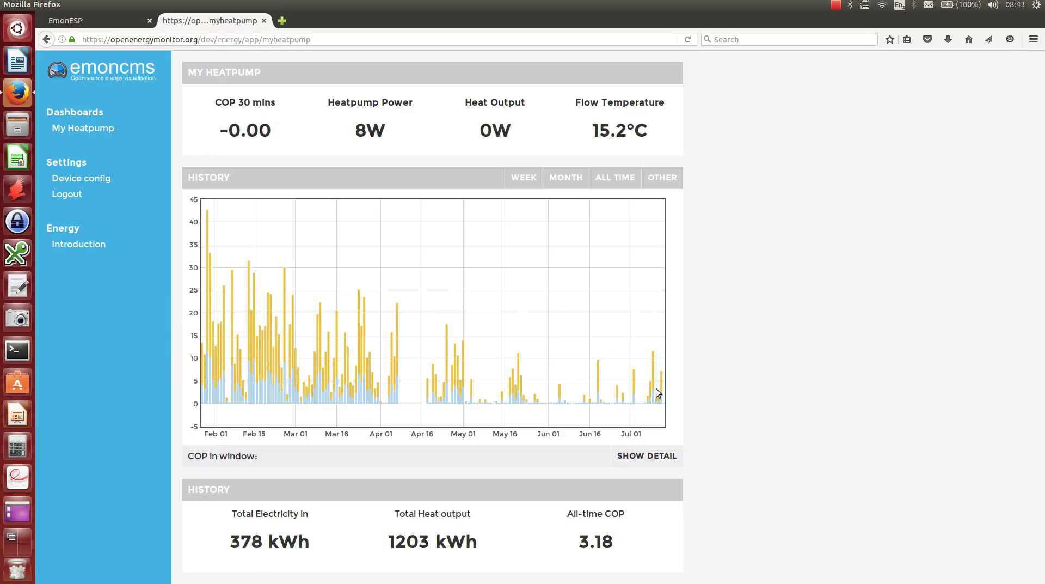
mouse_move(660, 397)
drag(609, 306, 664, 309)
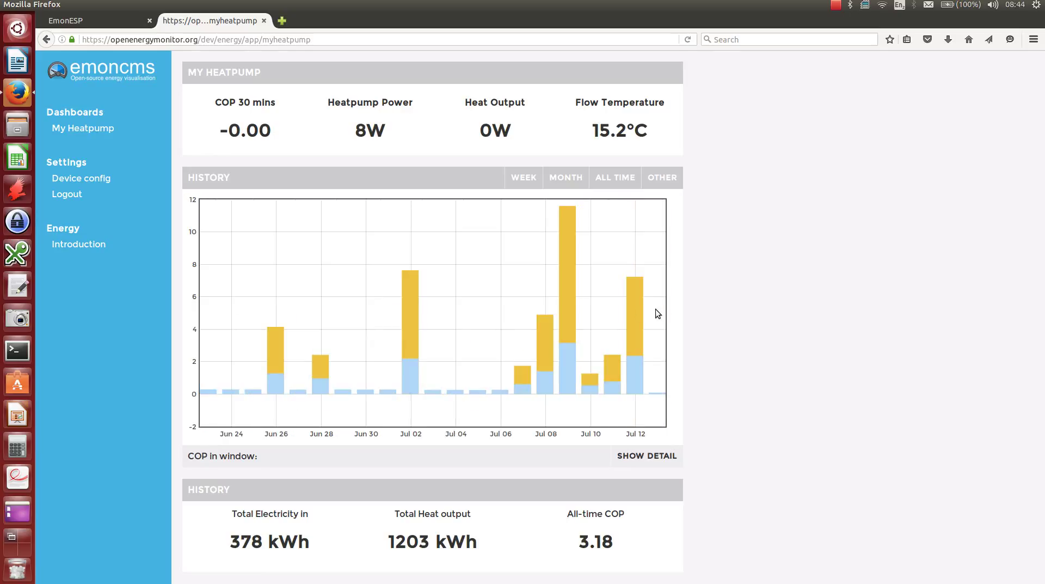
mouse_move(570, 312)
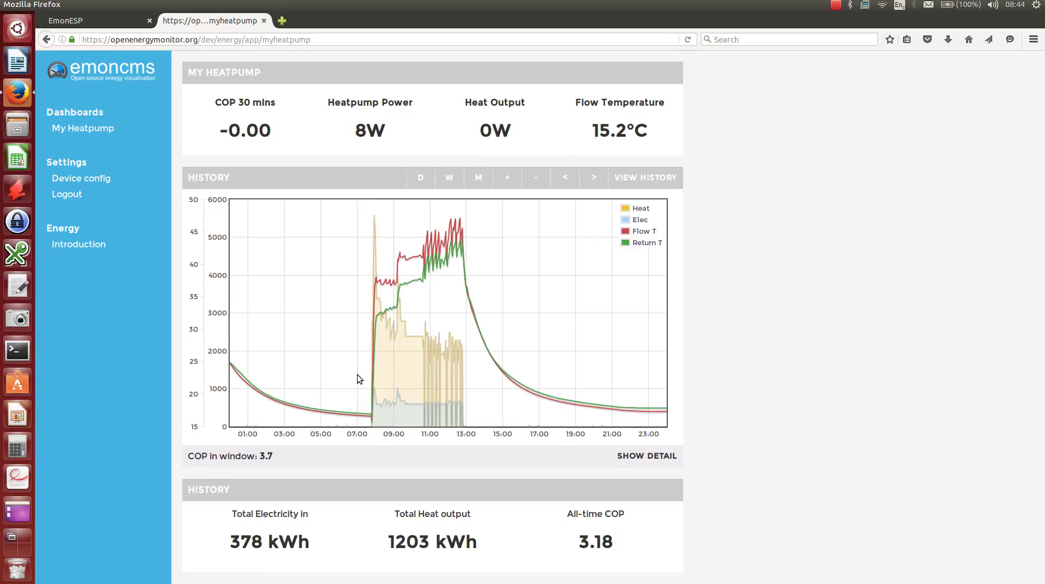
Zoom to the 07:00–13:30 heating run and show its min, max, mean and StDev statistics.
drag(357, 374, 472, 387)
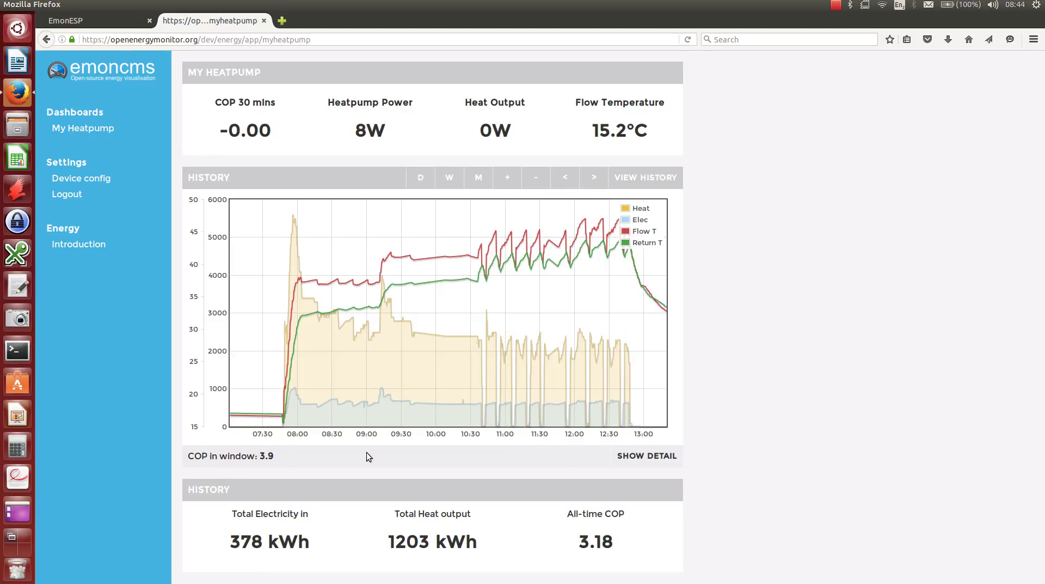
click(648, 459)
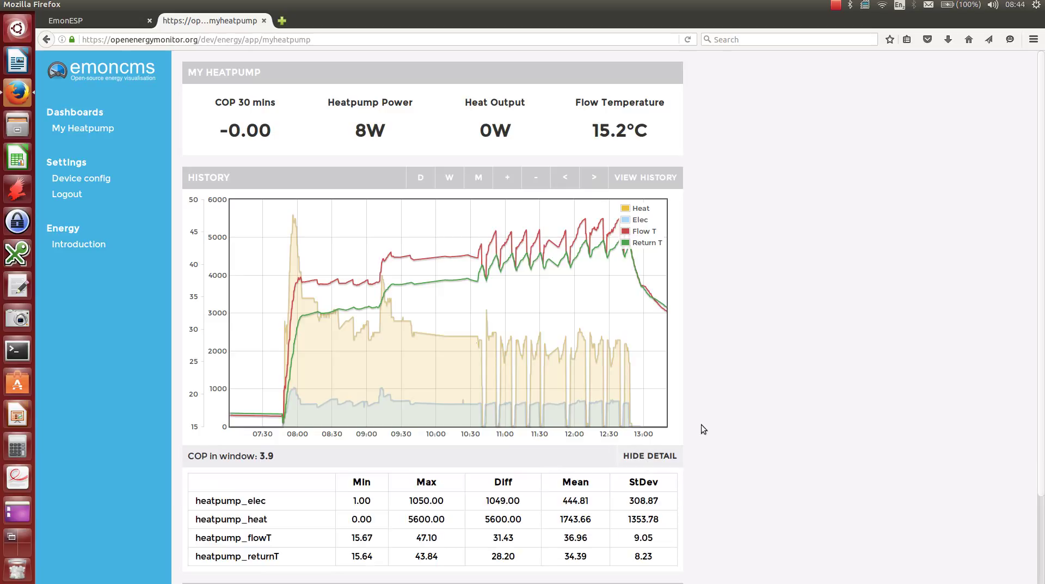
scroll(702, 423, down, 2)
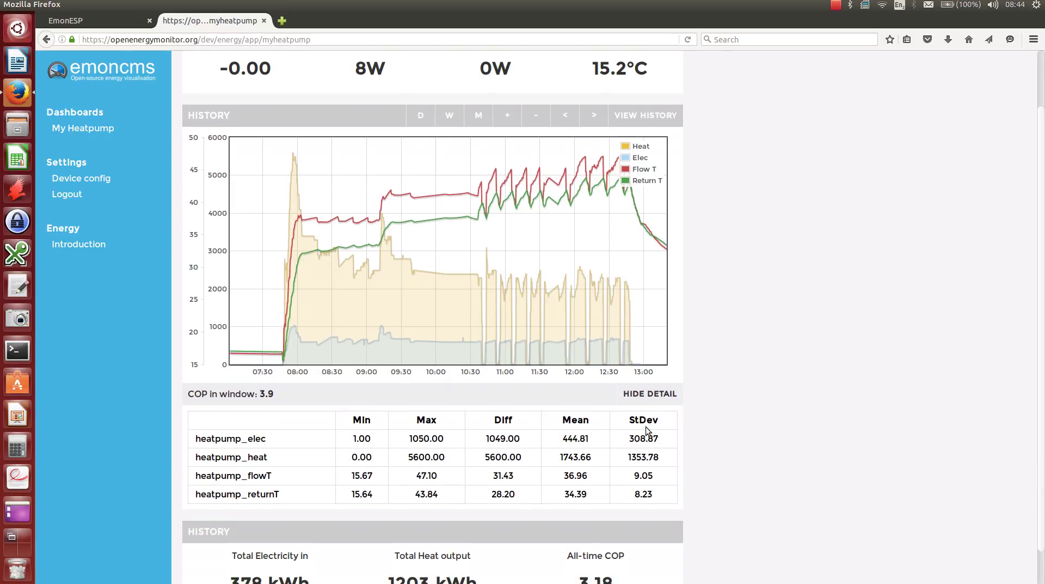